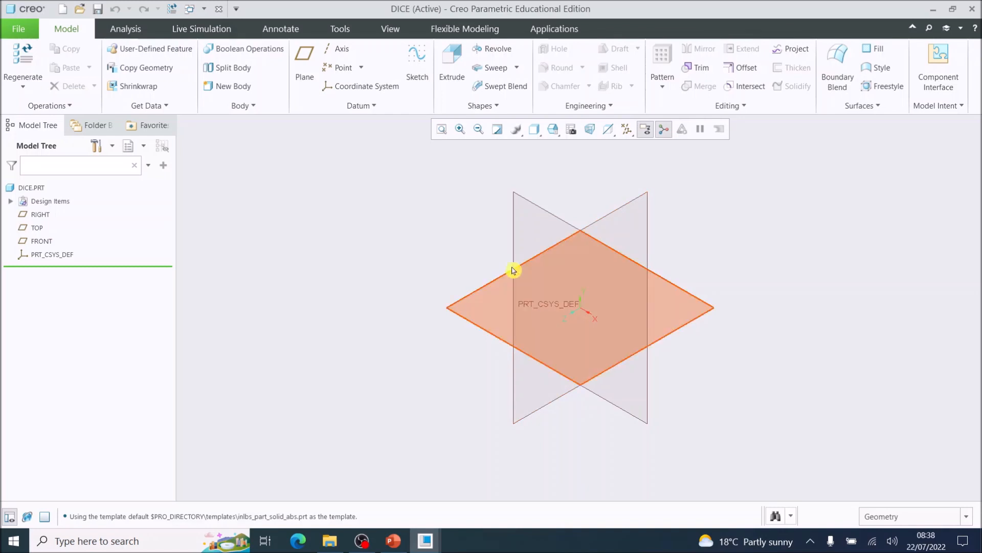
- Identify the RIGHT, FRONT and TOP datum planes by selecting each one in turn
{"action": "left_click", "coordinate": [626, 211]}
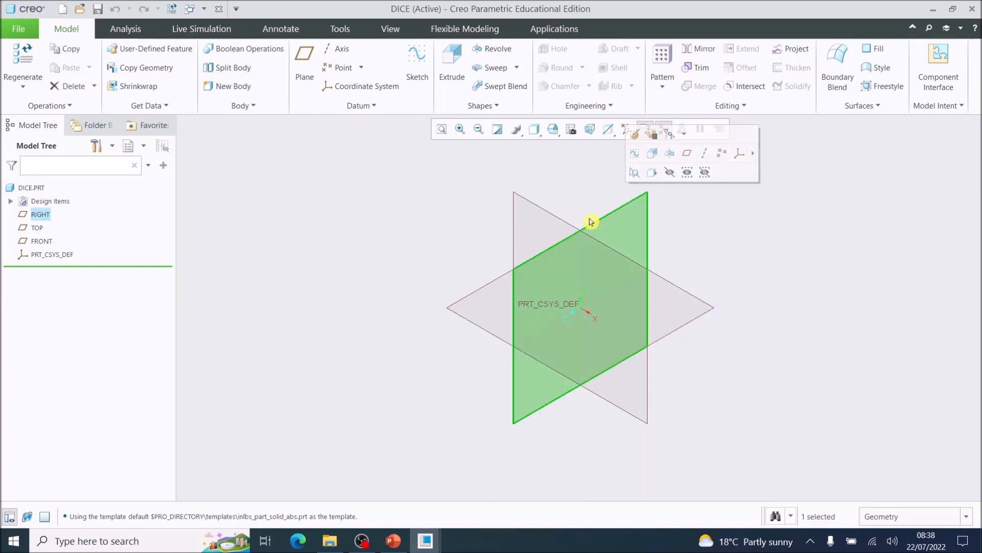
{"action": "left_click", "coordinate": [551, 218]}
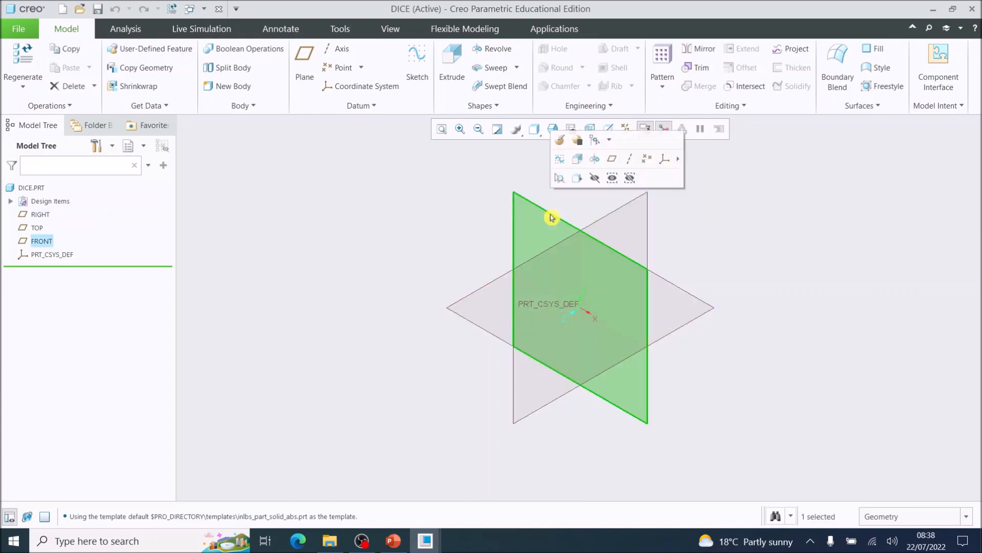
{"action": "left_click", "coordinate": [493, 287]}
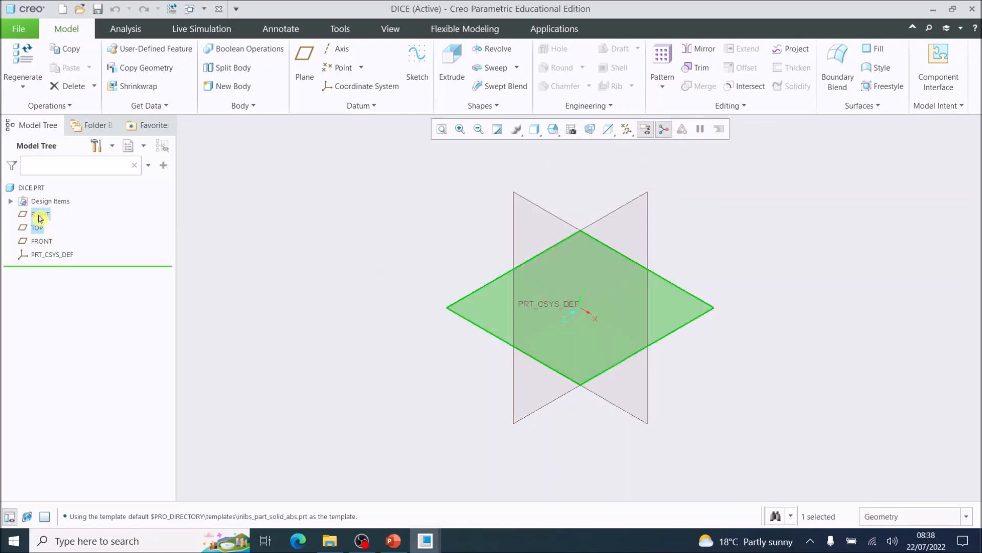
{"action": "left_click", "coordinate": [40, 216]}
{"action": "left_click", "coordinate": [37, 226]}
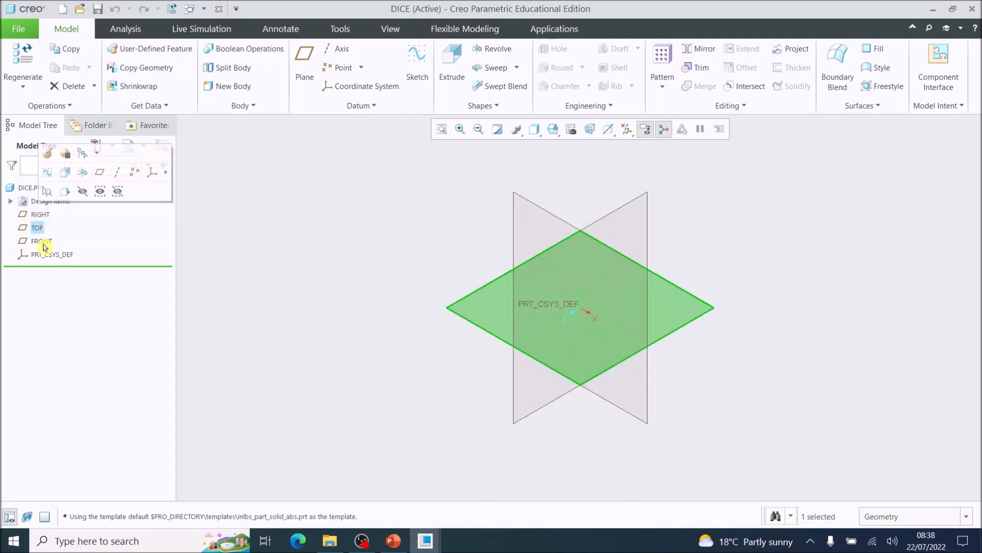
{"action": "left_click", "coordinate": [43, 246]}
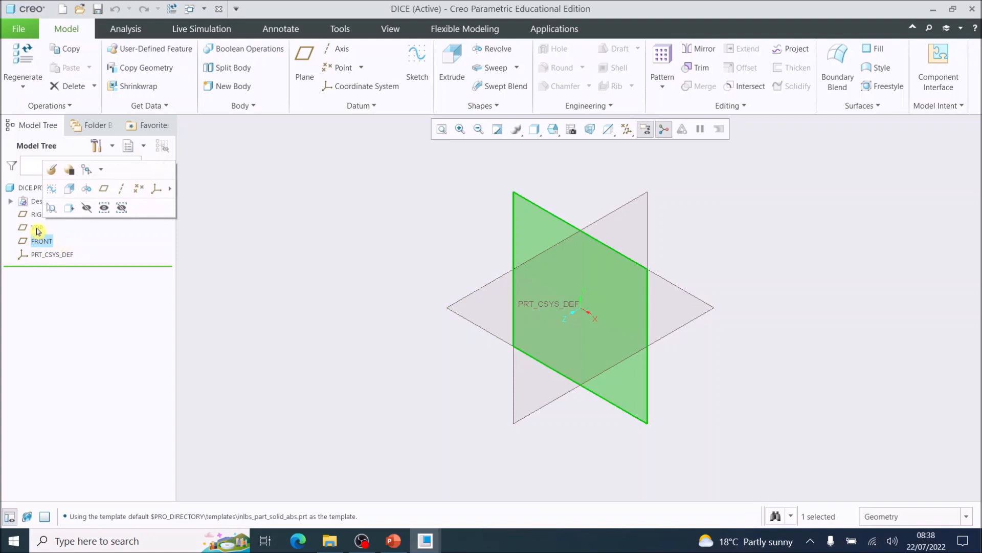
- Sketch a center rectangle about 338 by 242 on the TOP plane, centred on the origin
{"action": "left_click", "coordinate": [37, 229]}
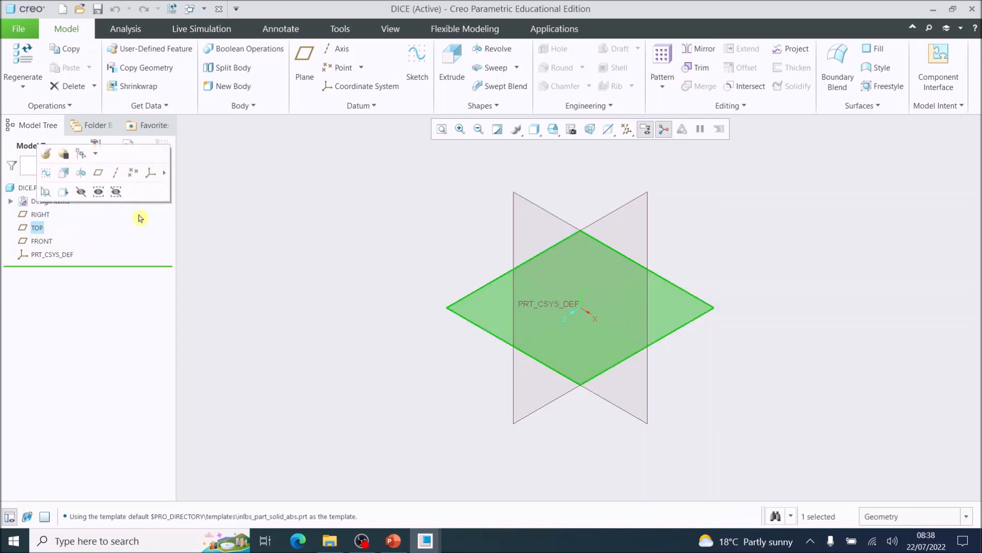
{"action": "left_click", "coordinate": [421, 60]}
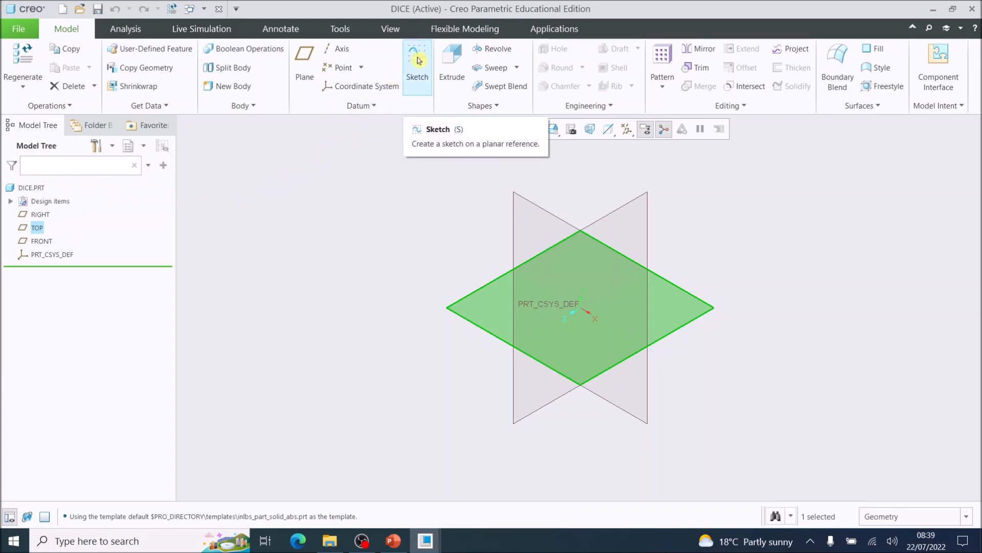
{"action": "left_click", "coordinate": [419, 60]}
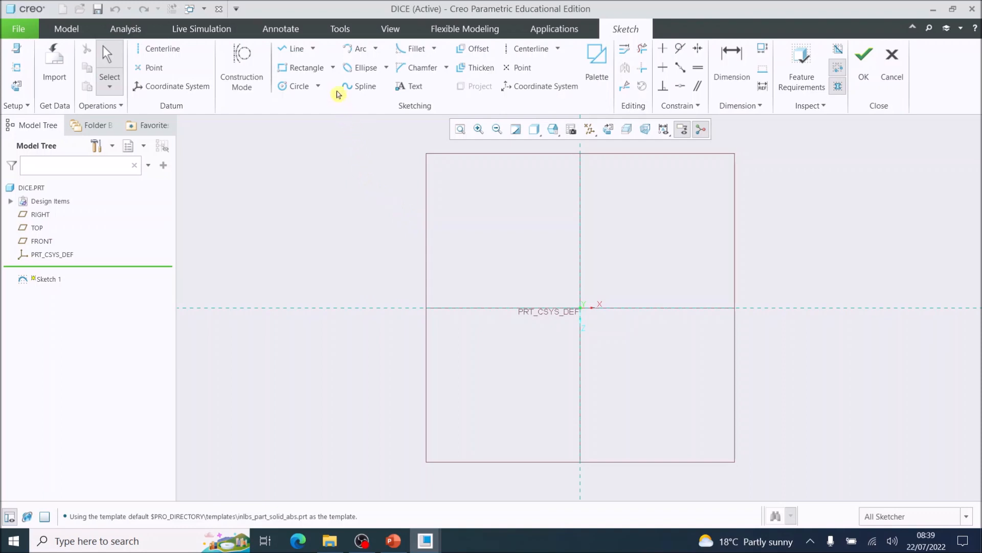
{"action": "left_click", "coordinate": [334, 69]}
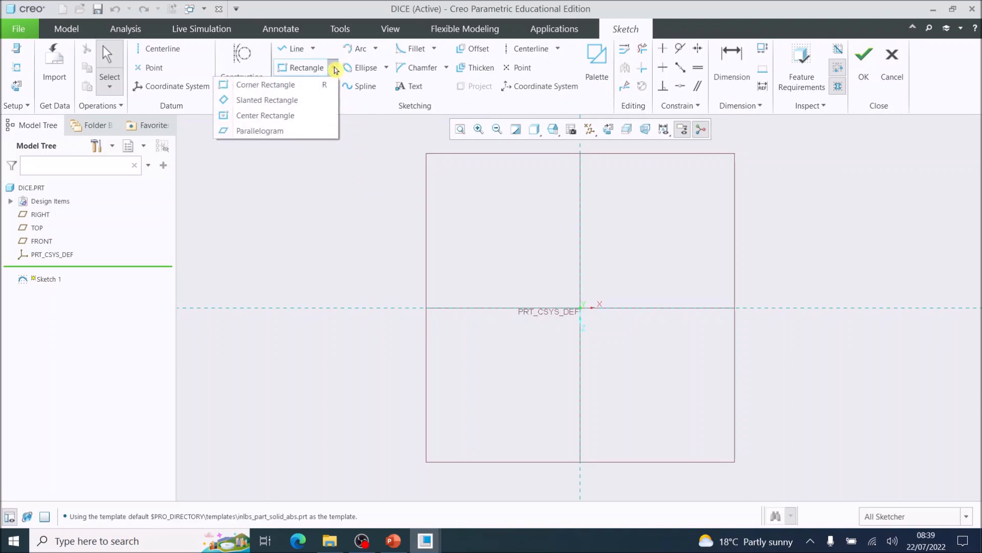
{"action": "left_click", "coordinate": [284, 116]}
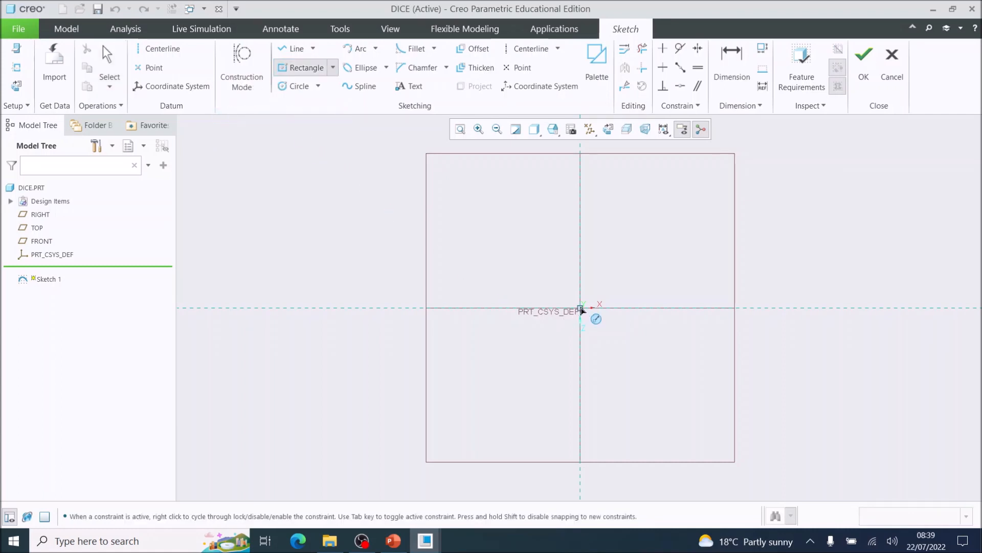
{"action": "left_click", "coordinate": [581, 308]}
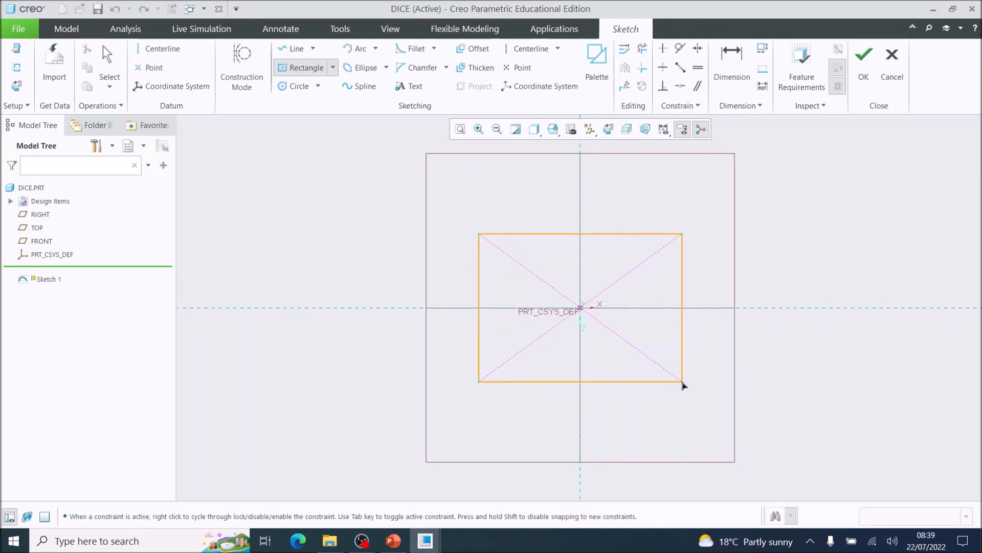
{"action": "left_click", "coordinate": [684, 382]}
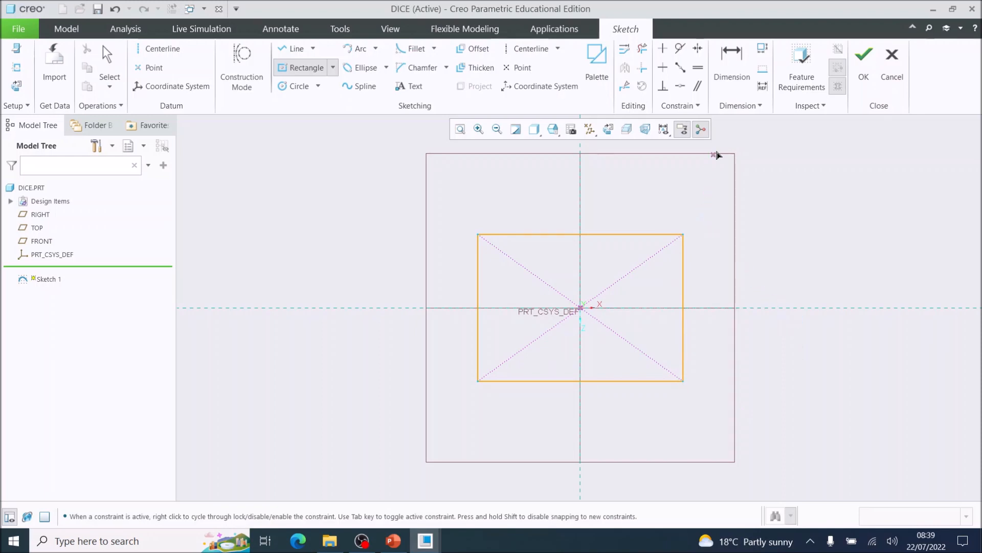
- Set the rectangle's width and height to 100 each and finish the sketch
{"action": "left_click", "coordinate": [732, 65]}
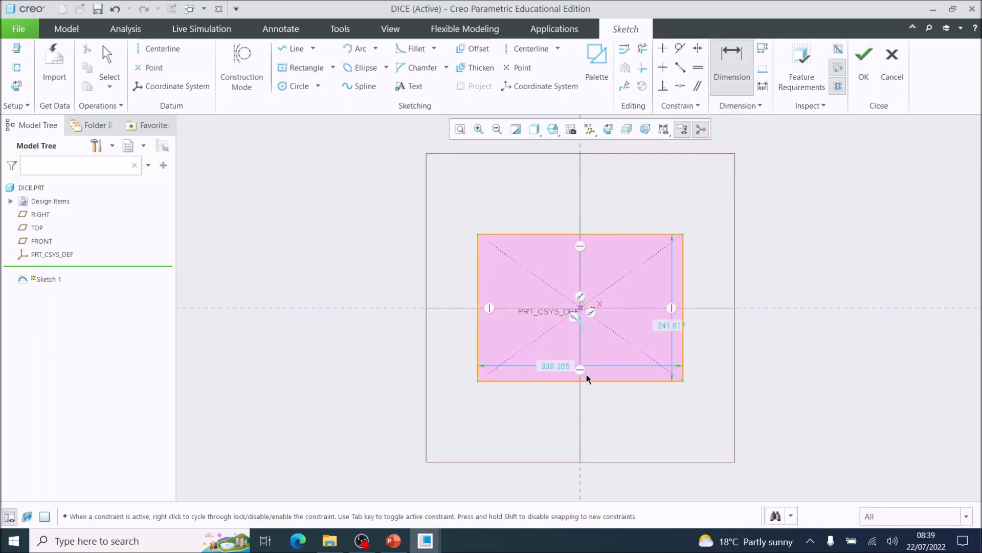
{"action": "double_click", "coordinate": [553, 368]}
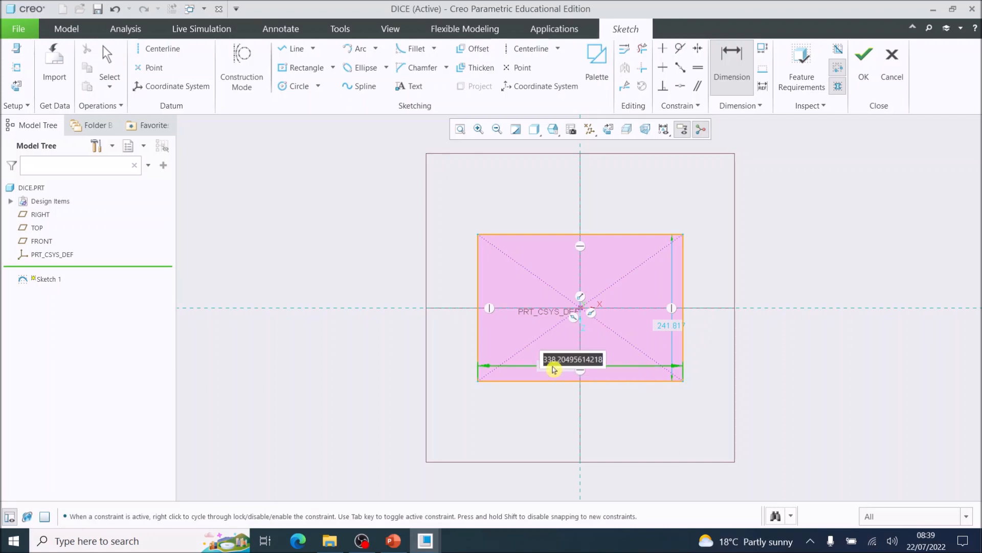
{"action": "type", "text": "100"}
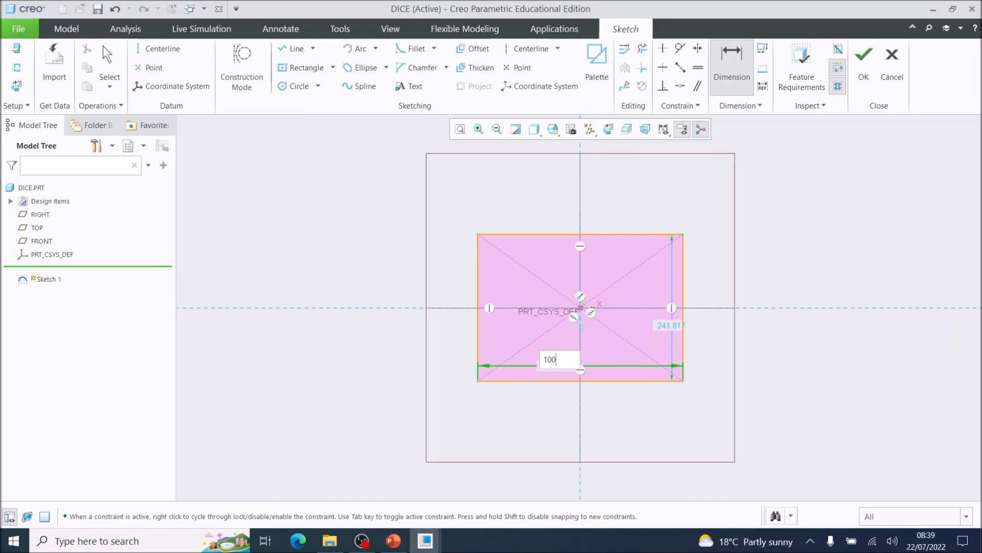
{"action": "key", "text": "Return"}
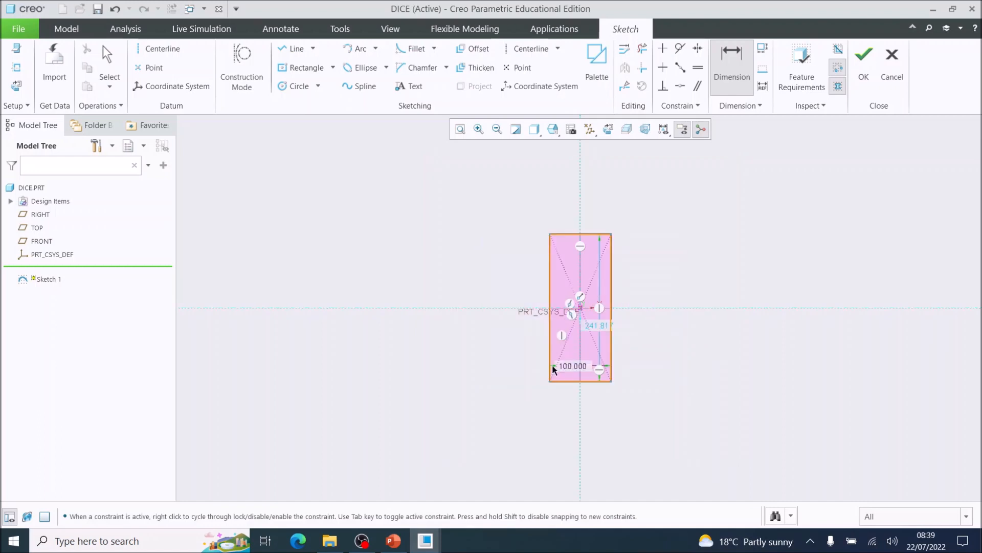
{"action": "double_click", "coordinate": [596, 328]}
{"action": "type", "text": "100"}
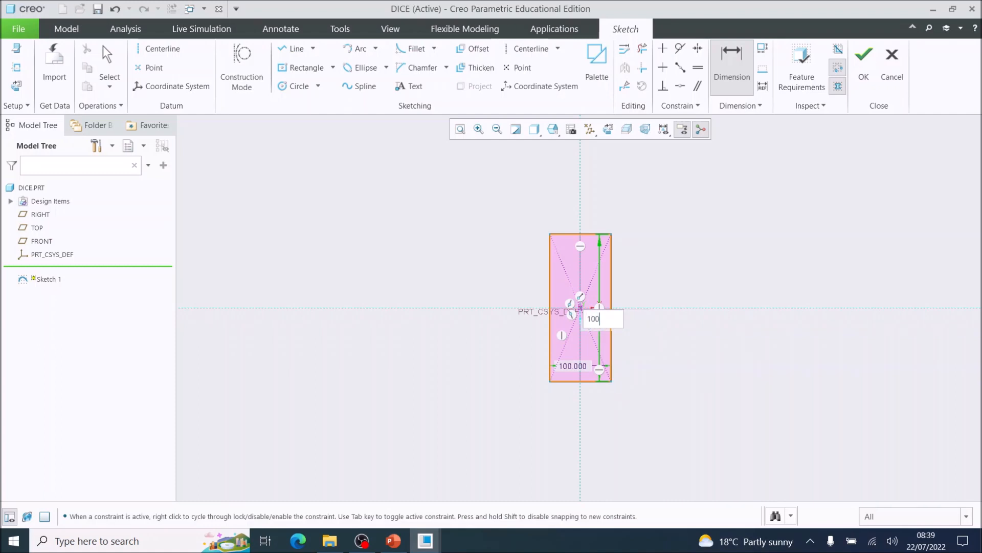
{"action": "key", "text": "Return"}
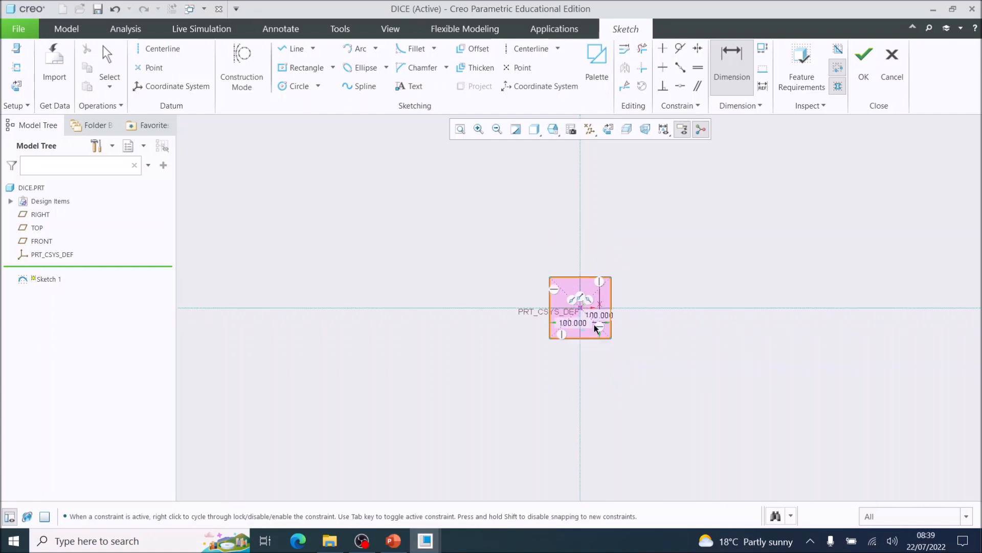
{"action": "left_click", "coordinate": [461, 131]}
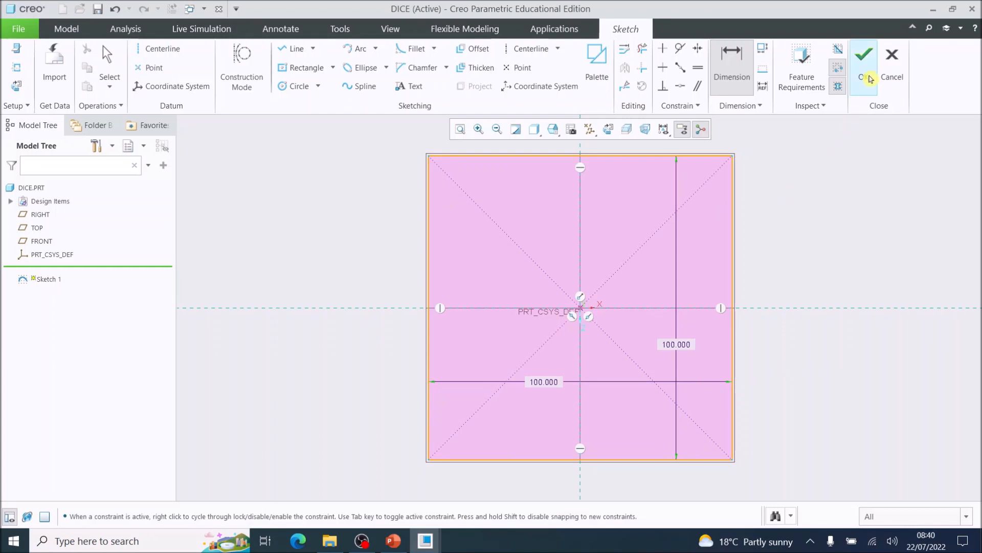
{"action": "left_click", "coordinate": [865, 82]}
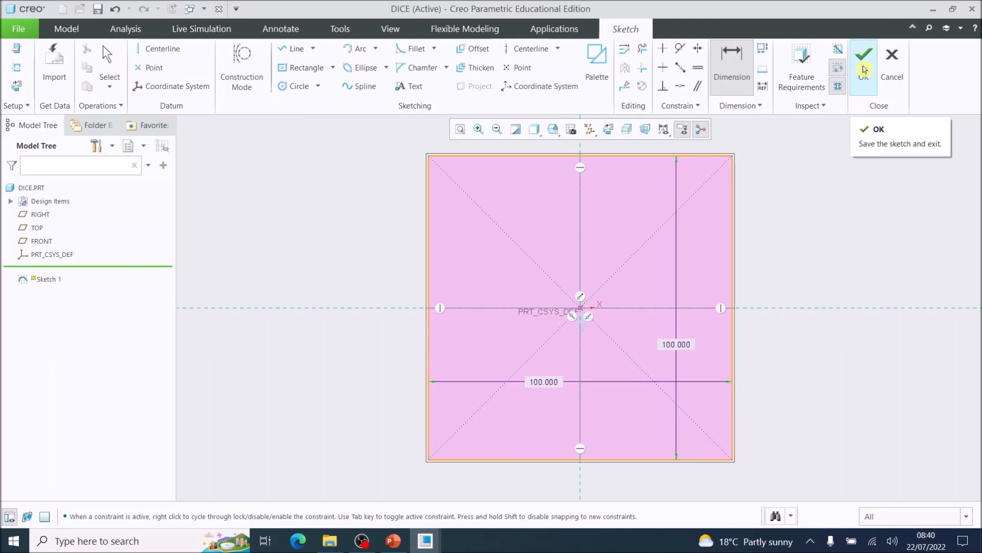
{"action": "left_click", "coordinate": [864, 69]}
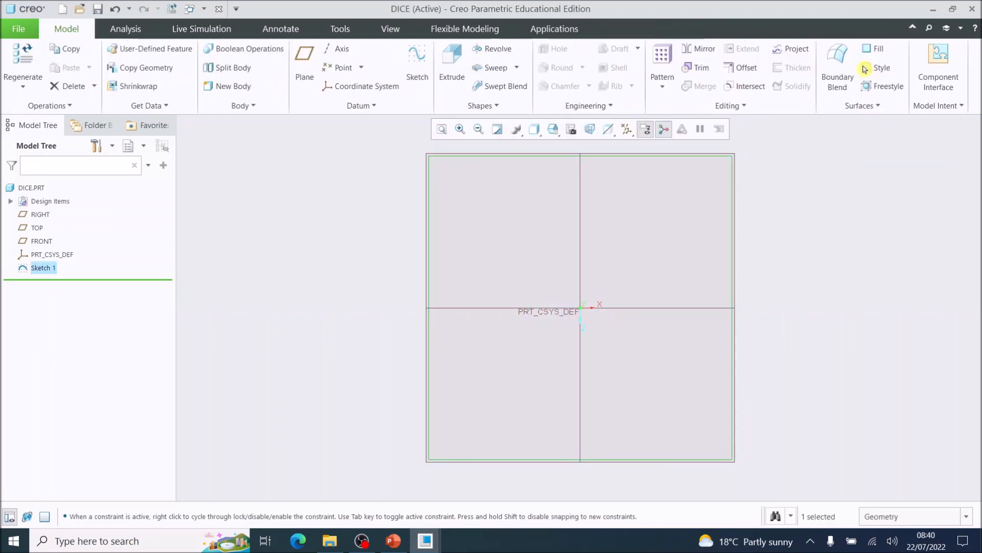
- Extrude the square sketch as a solid, symmetric about its sketch plane, with a total depth of 100
{"action": "left_click", "coordinate": [452, 67]}
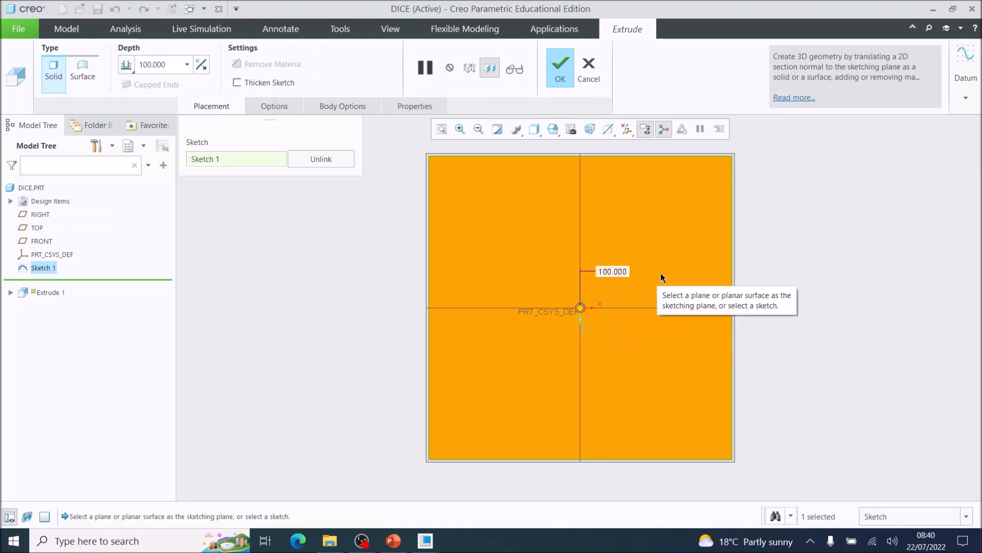
{"action": "middle_click_drag", "start_coordinate": [661, 276], "coordinate": [637, 289]}
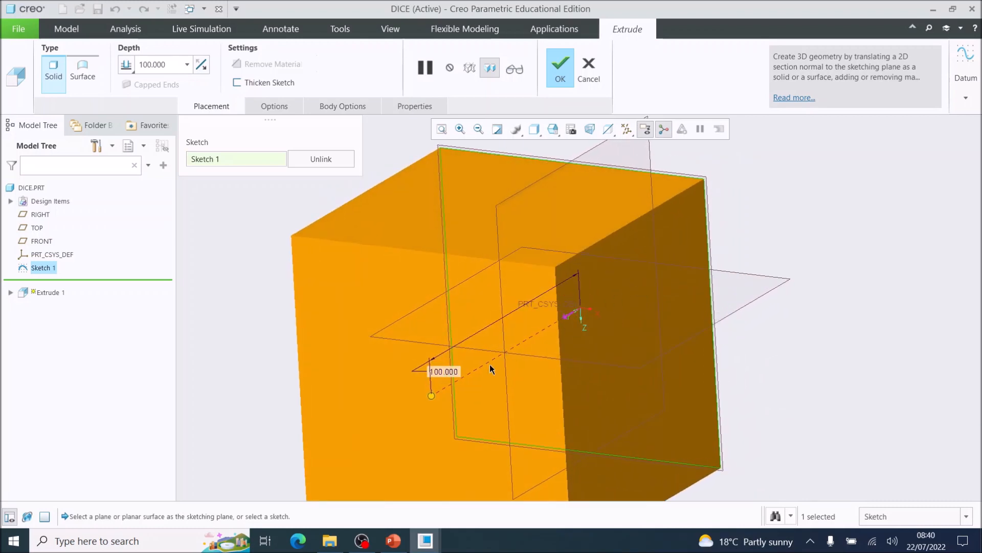
{"action": "left_click_drag", "start_coordinate": [435, 398], "coordinate": [459, 395]}
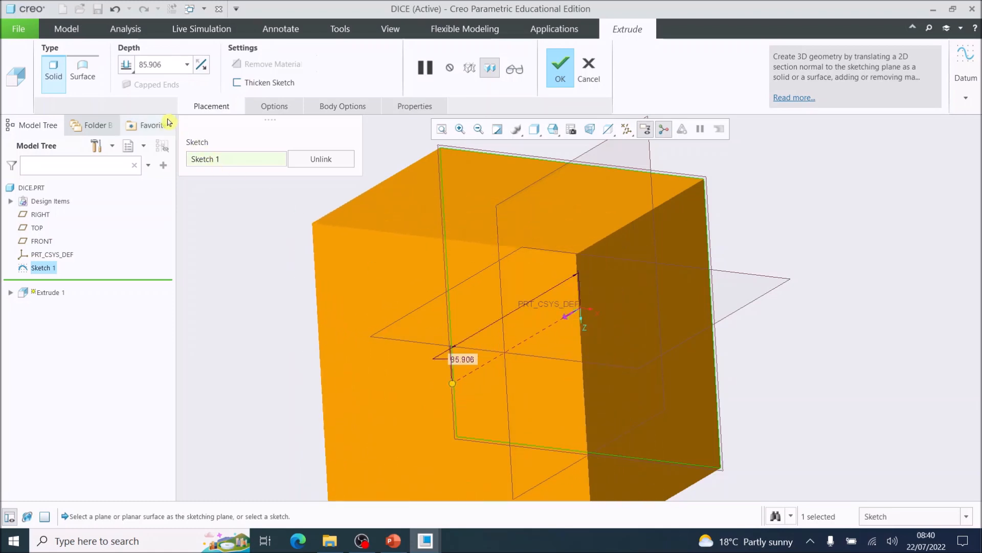
{"action": "left_click", "coordinate": [126, 64]}
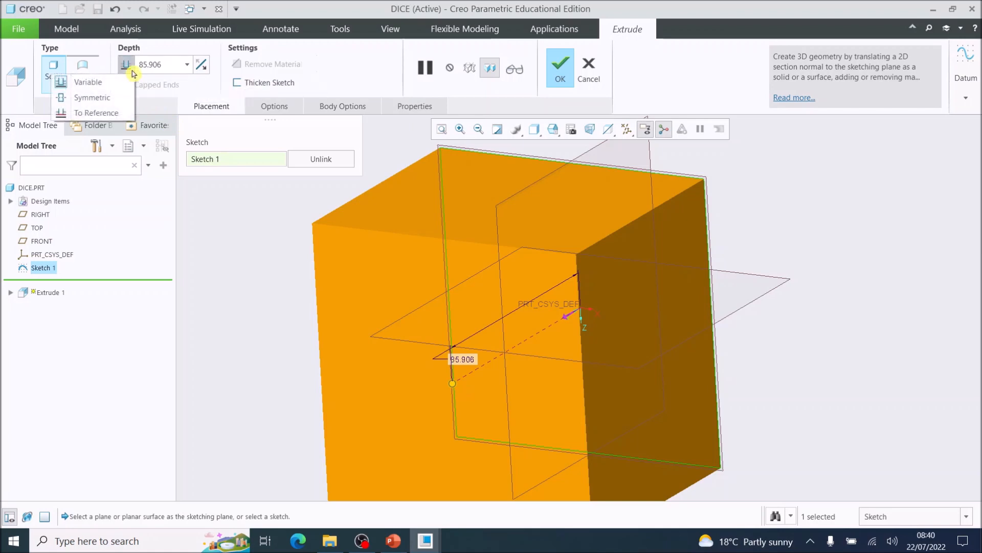
{"action": "left_click", "coordinate": [116, 100]}
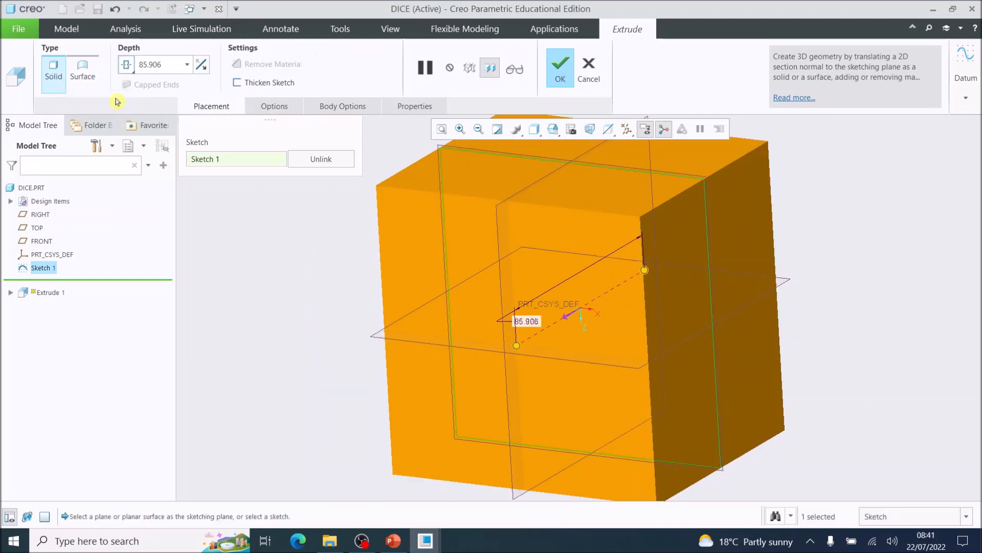
{"action": "mouse_move", "coordinate": [518, 346]}
{"action": "left_mouse_down"}
{"action": "mouse_move", "coordinate": [495, 356]}
{"action": "mouse_move", "coordinate": [511, 348]}
{"action": "left_mouse_up"}
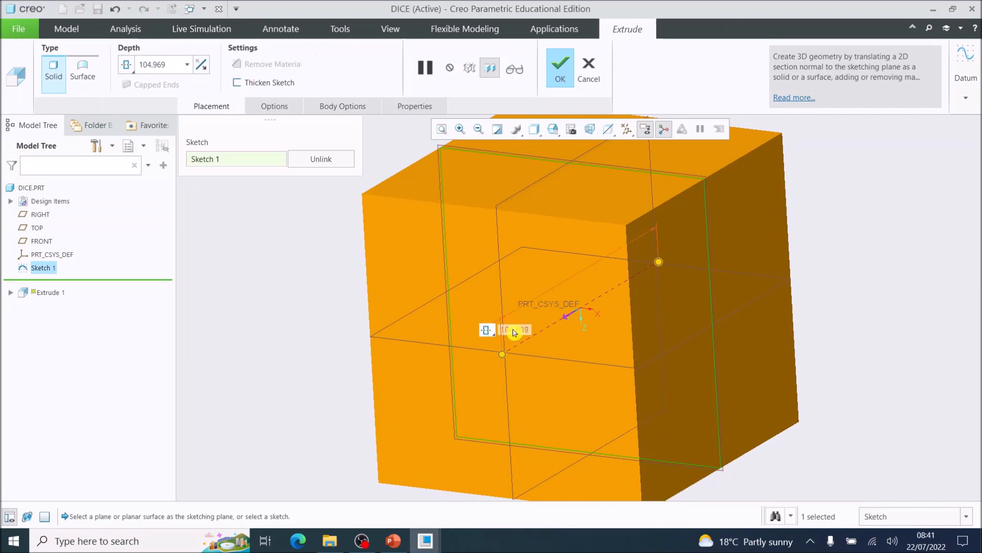
{"action": "double_click", "coordinate": [514, 331]}
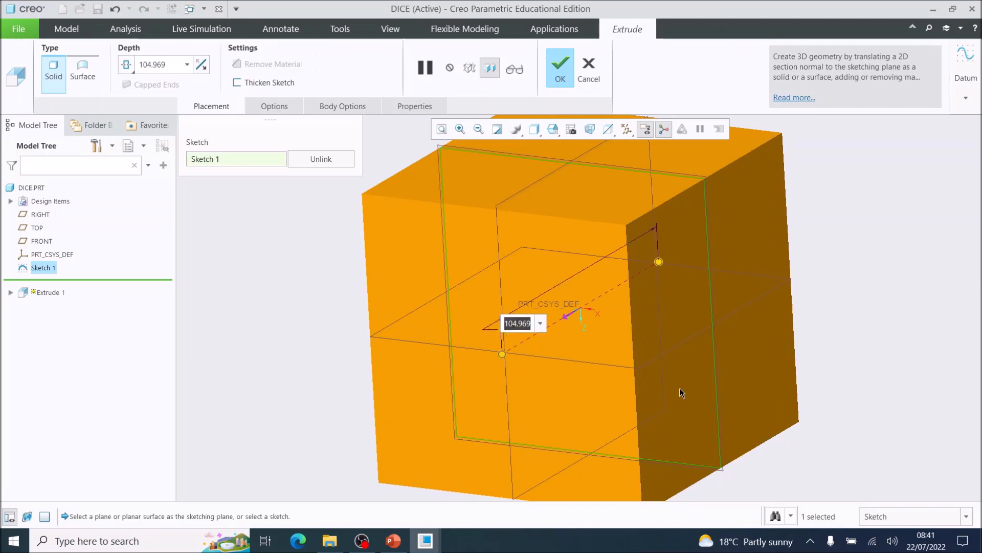
{"action": "type", "text": "100"}
{"action": "key", "text": "Return"}
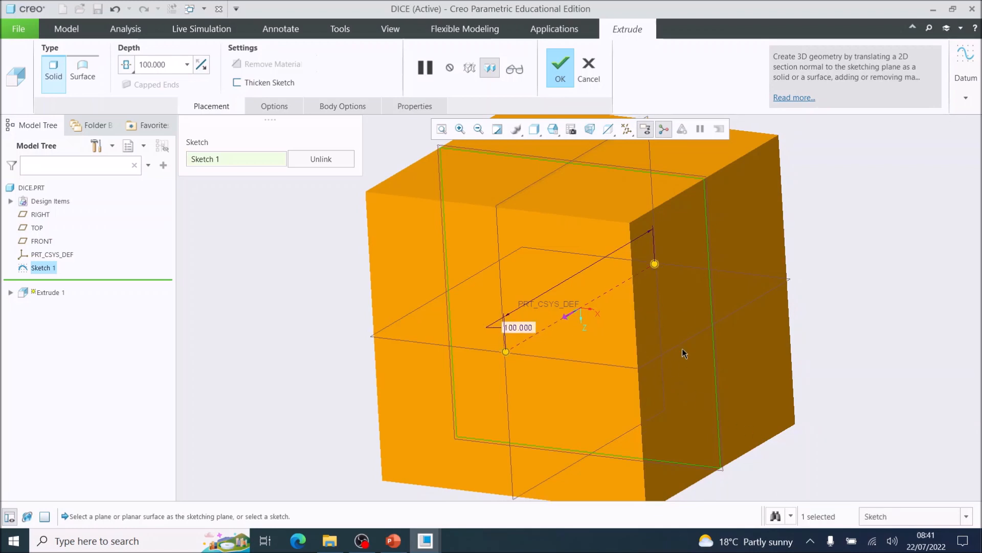
{"action": "left_click", "coordinate": [443, 129]}
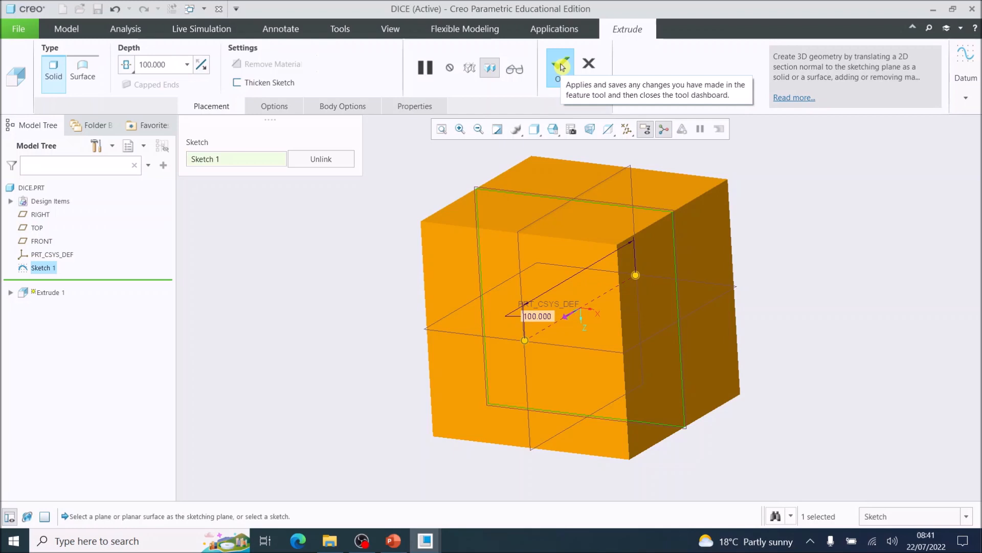
{"action": "left_click", "coordinate": [562, 66]}
- Start a Revolve on the TOP plane and sketch a circle centred on the origin passing through the cube's corner
{"action": "middle_click_drag", "start_coordinate": [609, 208], "coordinate": [606, 237]}
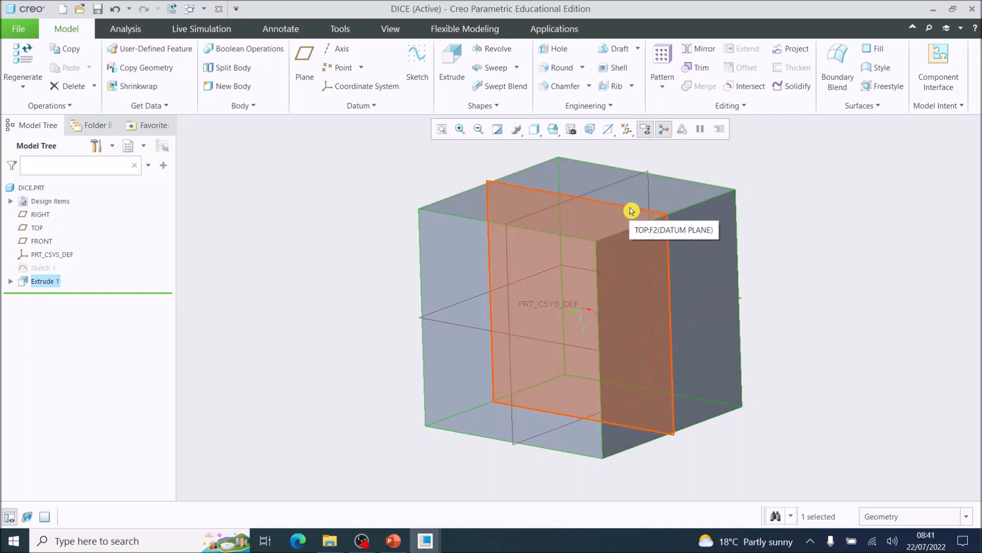
{"action": "left_click", "coordinate": [631, 210]}
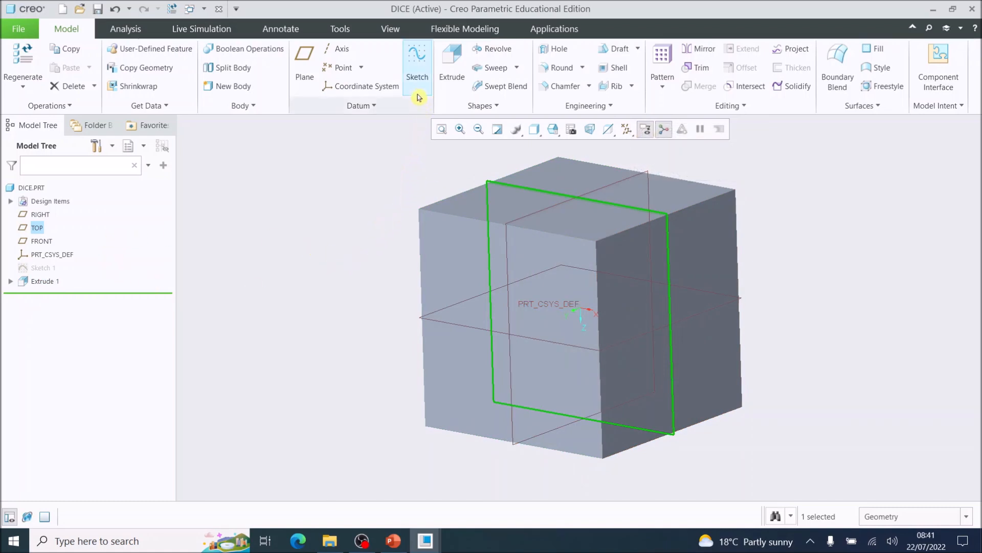
{"action": "left_click", "coordinate": [494, 51]}
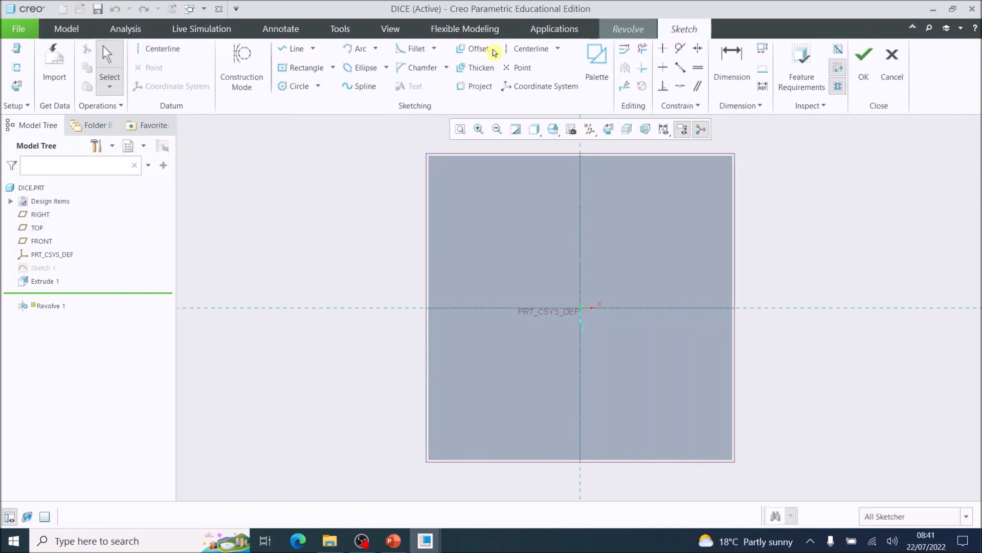
{"action": "left_click", "coordinate": [290, 87]}
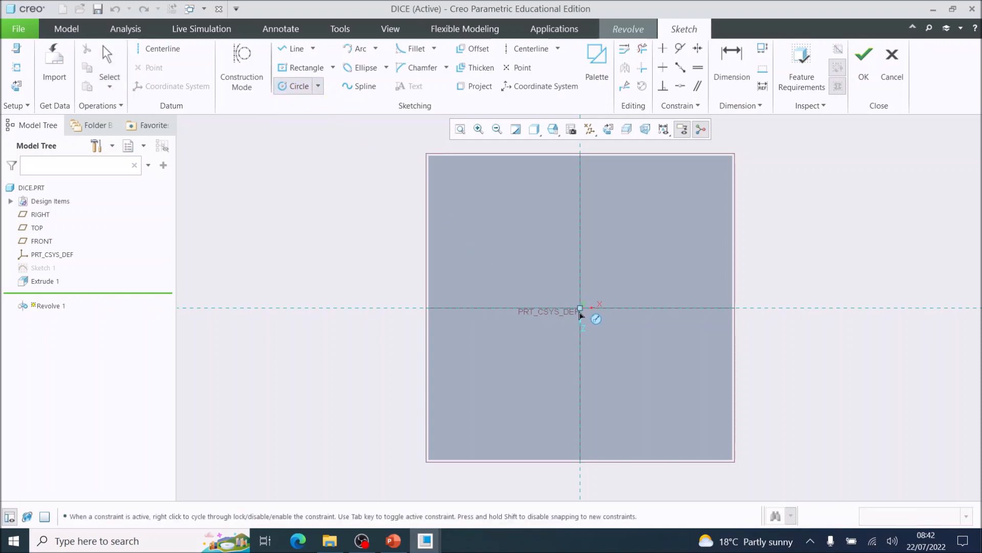
{"action": "left_click", "coordinate": [581, 308]}
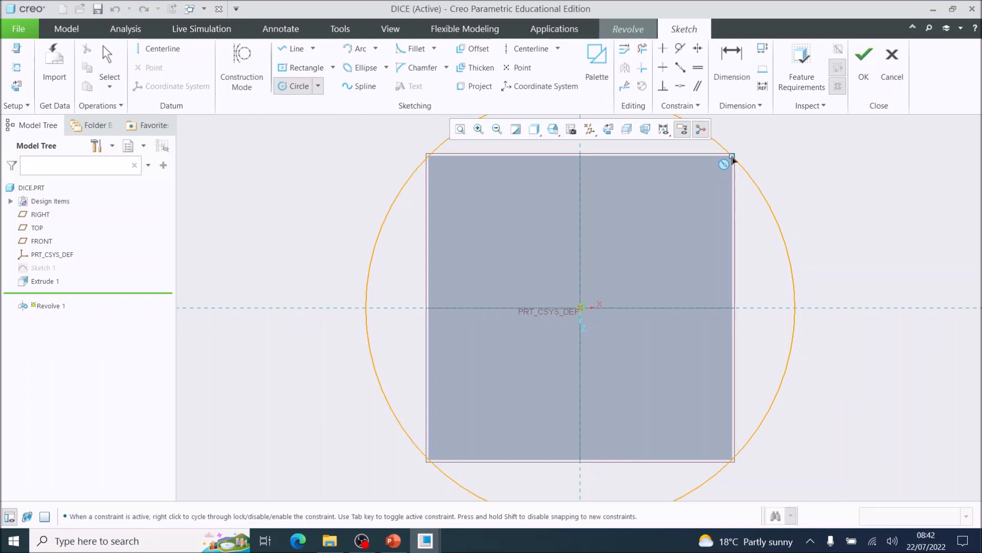
{"action": "left_click", "coordinate": [733, 158]}
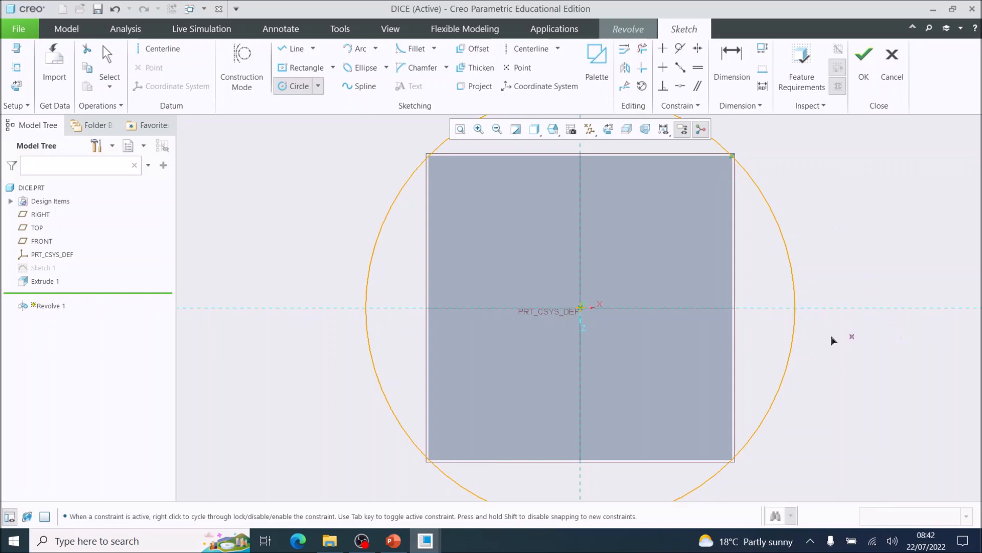
{"action": "left_click", "coordinate": [460, 129]}
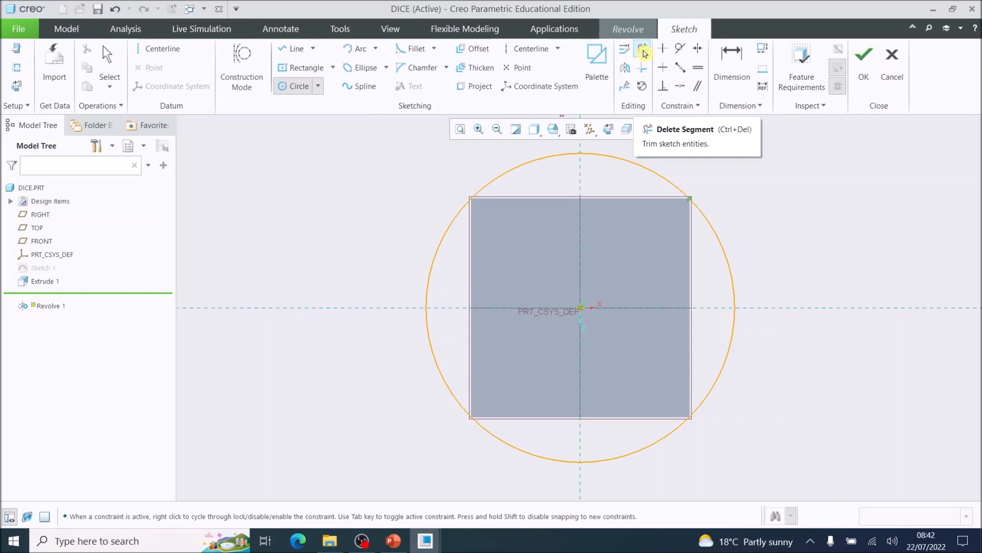
- Trim away the two left-hand arcs of the circle, keeping only the right semicircle
{"action": "left_click", "coordinate": [643, 51]}
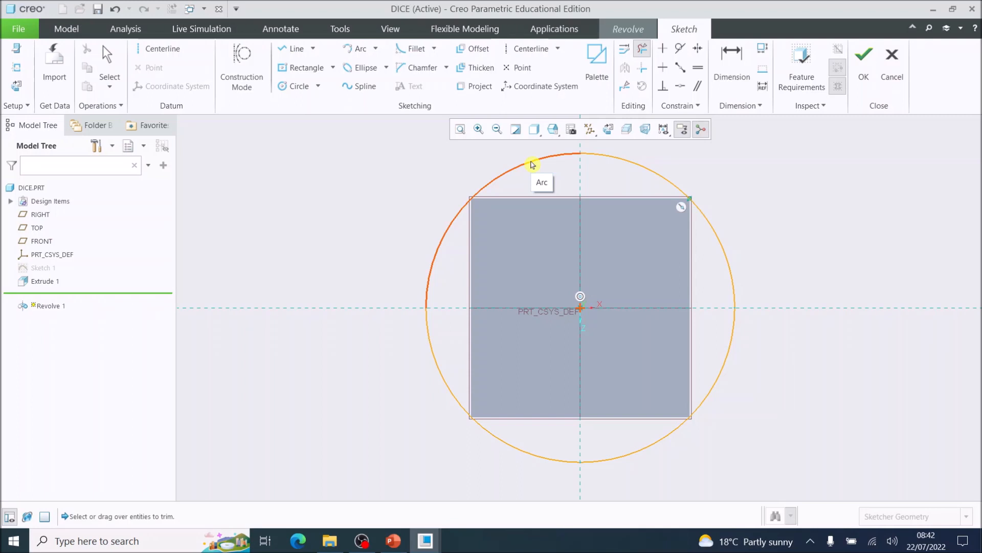
{"action": "left_click", "coordinate": [532, 163]}
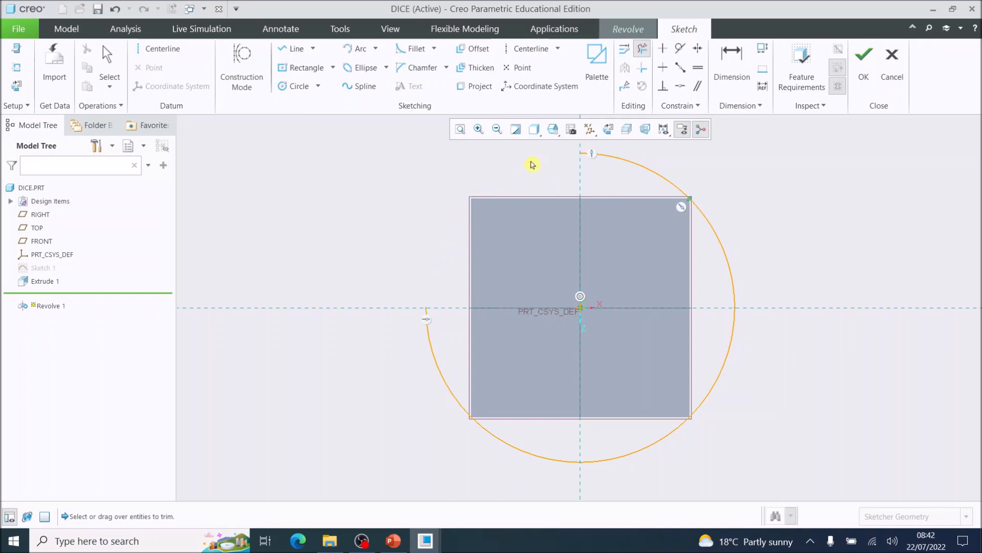
{"action": "left_click", "coordinate": [455, 398]}
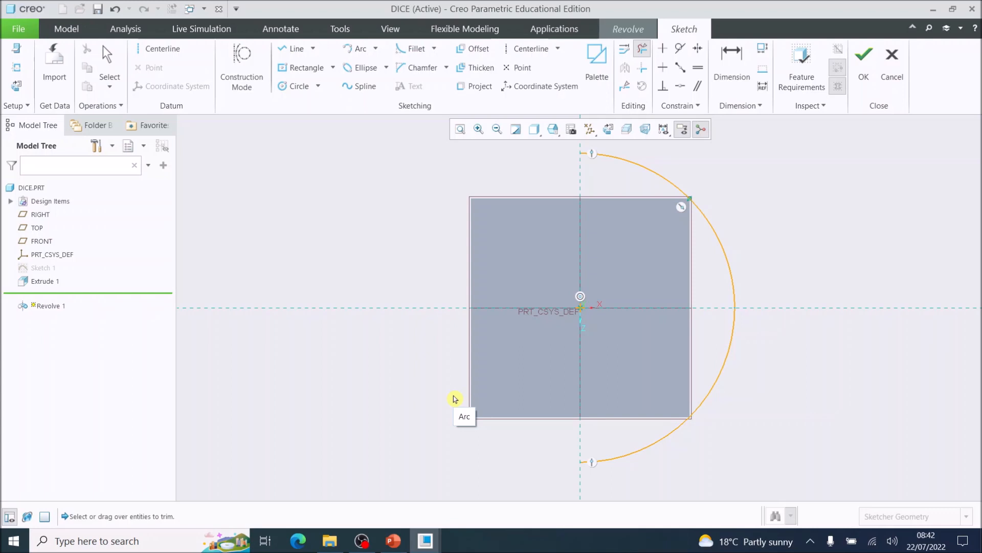
- Close the semicircle with a vertical line joining its upper and lower endpoints
{"action": "left_click", "coordinate": [288, 53]}
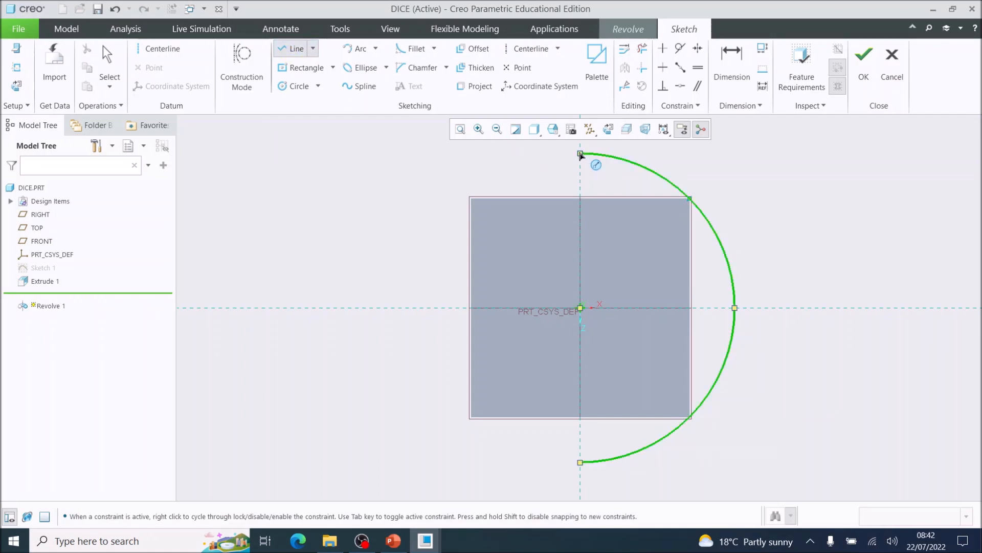
{"action": "left_click", "coordinate": [581, 154]}
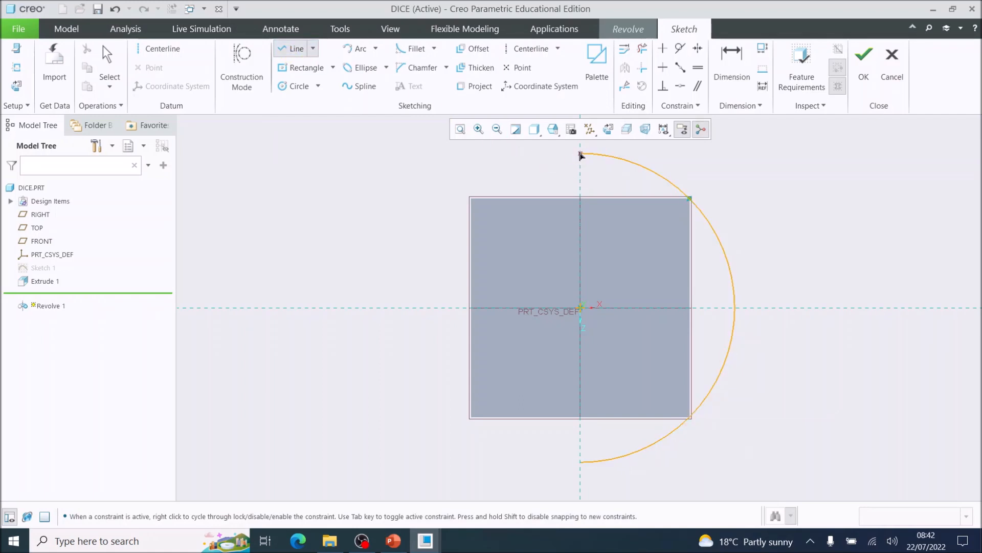
{"action": "left_click", "coordinate": [581, 462]}
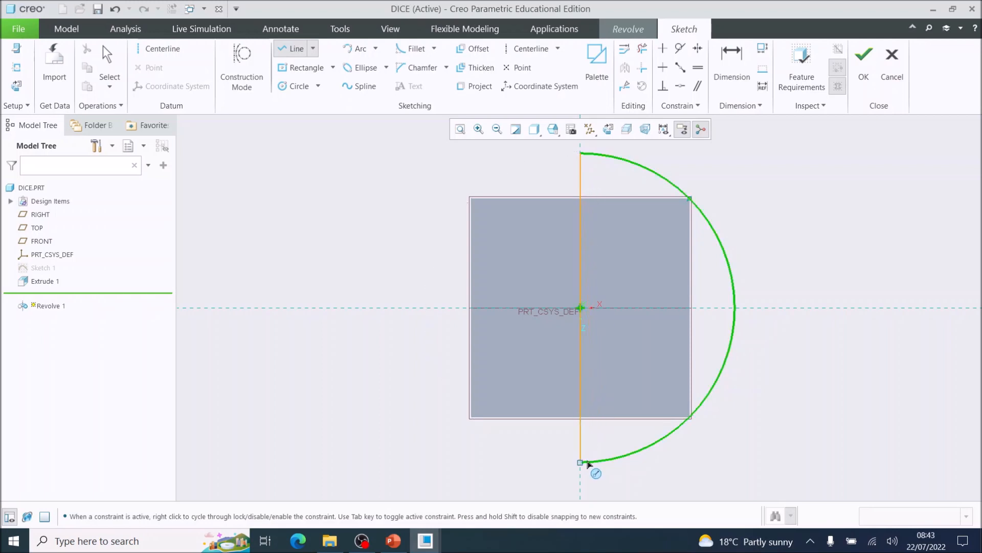
{"action": "left_click", "coordinate": [583, 462]}
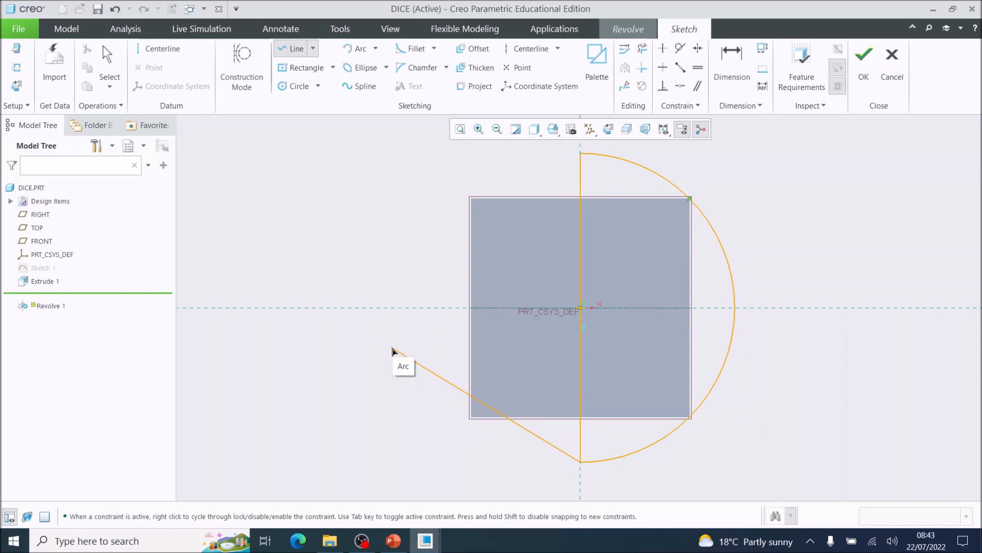
{"action": "middle_click", "coordinate": [393, 351]}
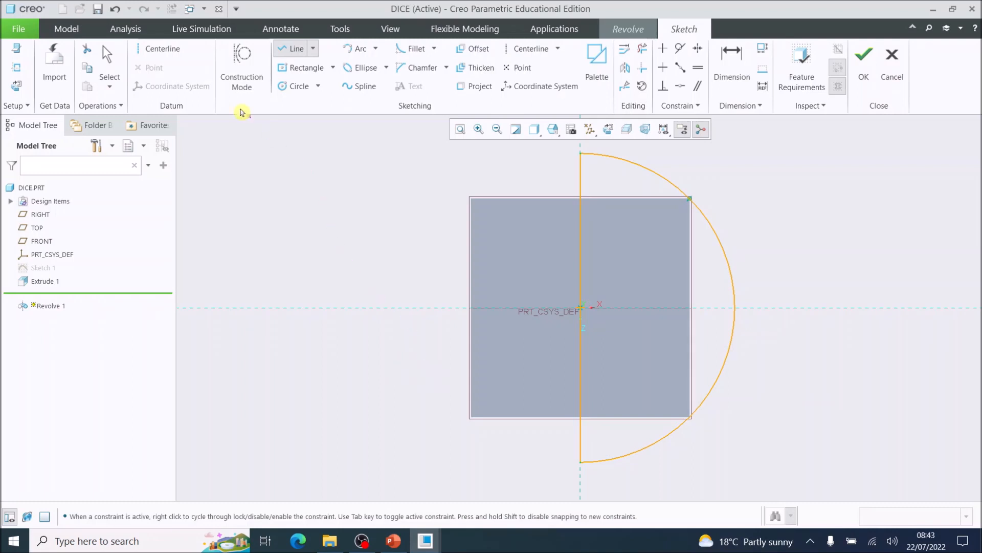
- Add a vertical datum centerline through the origin as the axis of revolution and finish the sketch
{"action": "scroll", "coordinate": [635, 199], "scroll_direction": "up", "scroll_amount": 1}
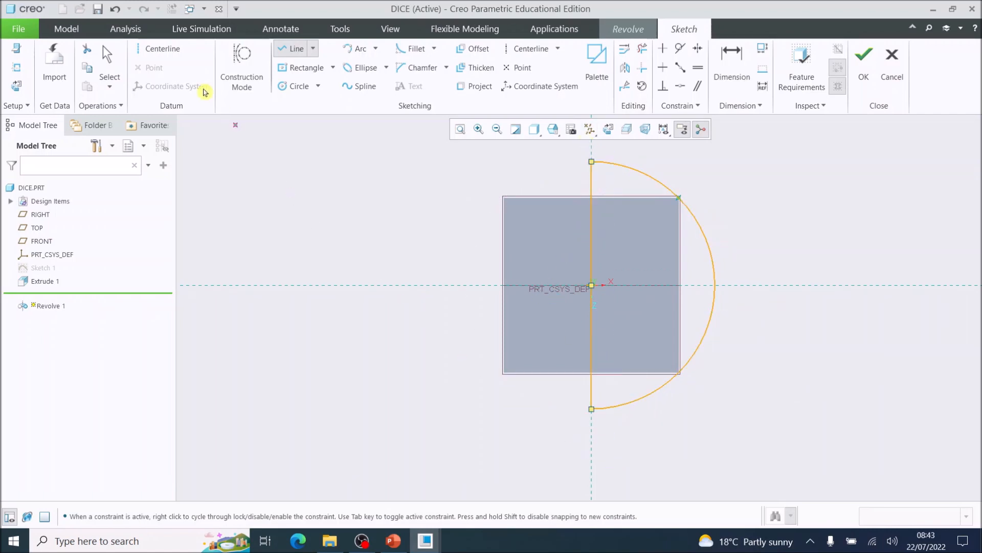
{"action": "left_click", "coordinate": [156, 48]}
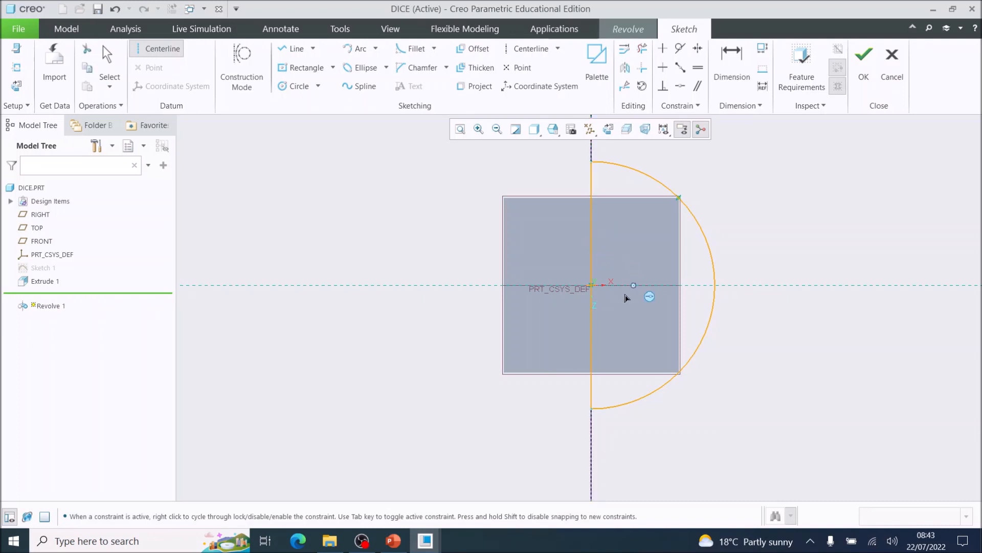
{"action": "scroll", "coordinate": [621, 336], "scroll_direction": "up", "scroll_amount": 1}
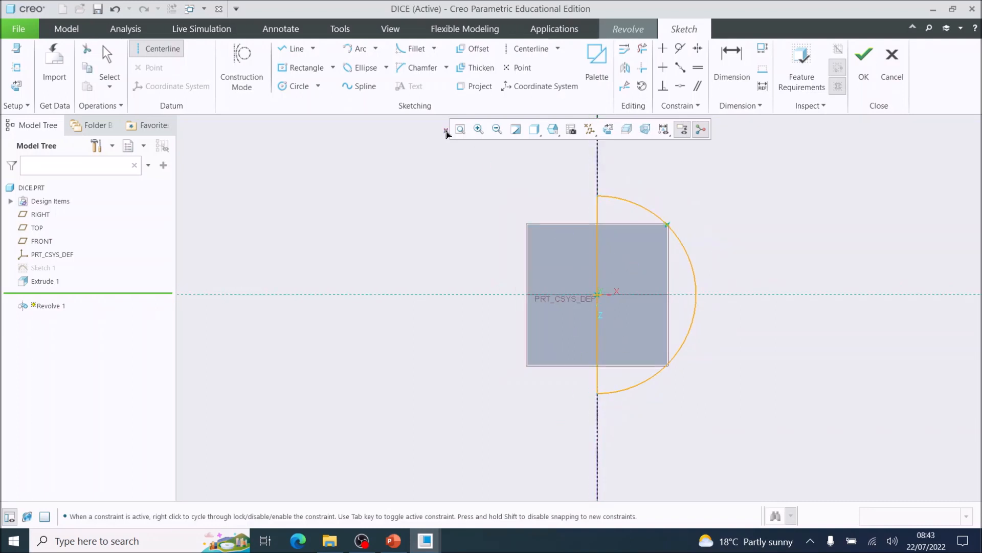
{"action": "scroll", "coordinate": [686, 266], "scroll_direction": "down", "scroll_amount": 2}
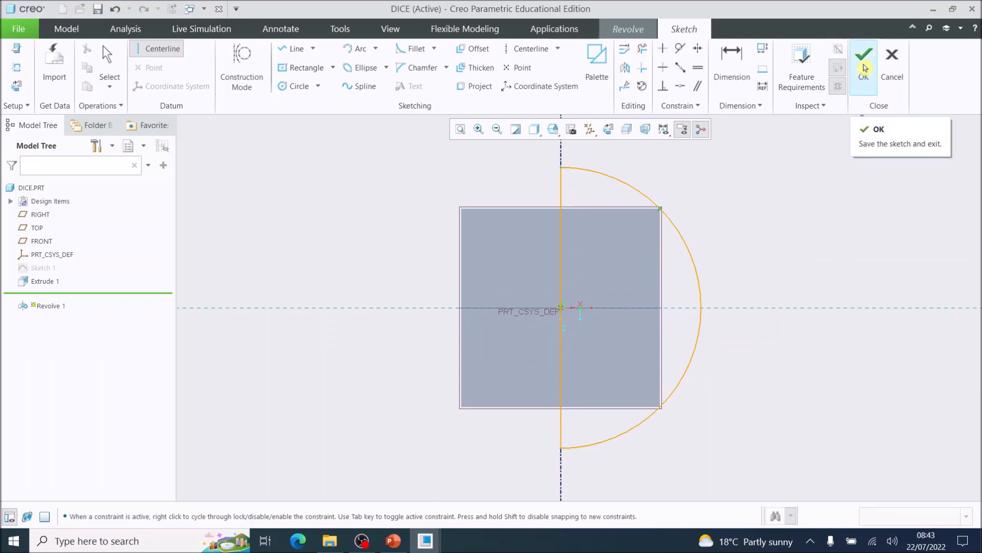
{"action": "left_click", "coordinate": [864, 65]}
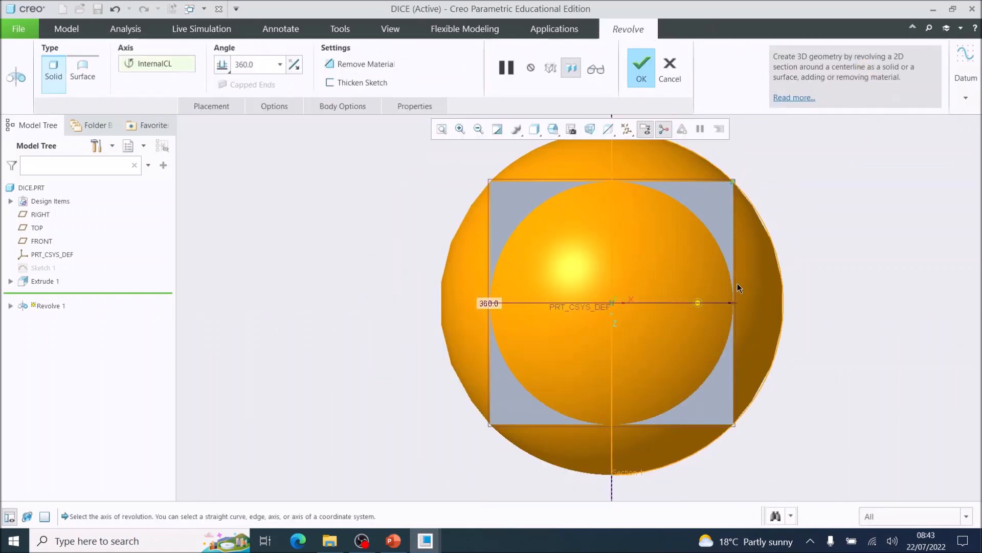
- Revolve the semicircle 360 degrees as a cut, removing the cube's material outside the sphere
{"action": "middle_click_drag", "start_coordinate": [729, 289], "coordinate": [735, 295]}
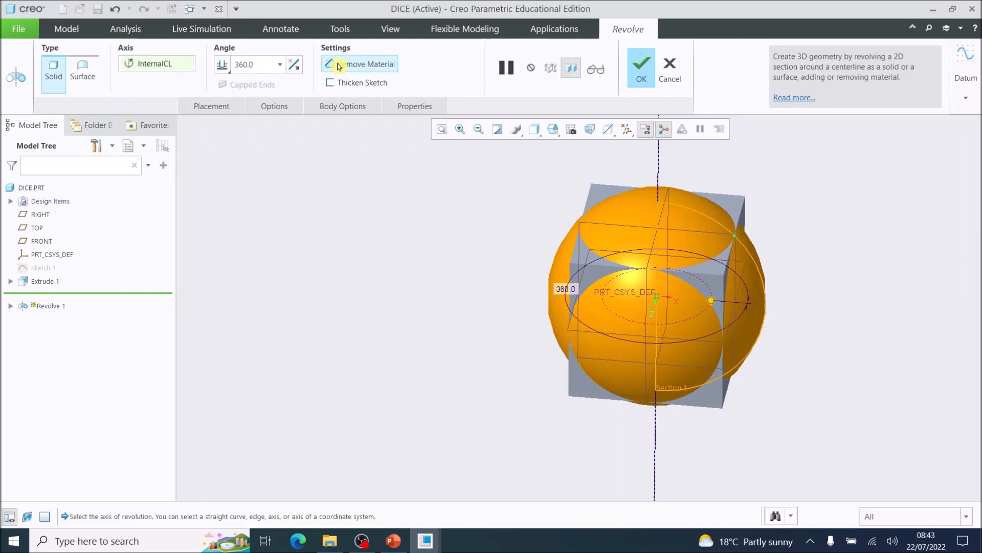
{"action": "left_click", "coordinate": [337, 66]}
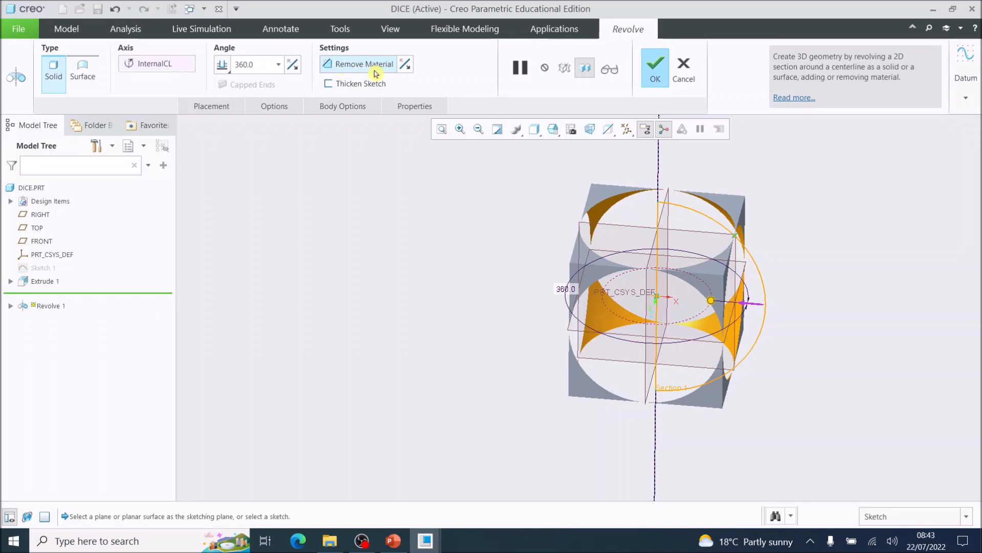
{"action": "left_click", "coordinate": [407, 65]}
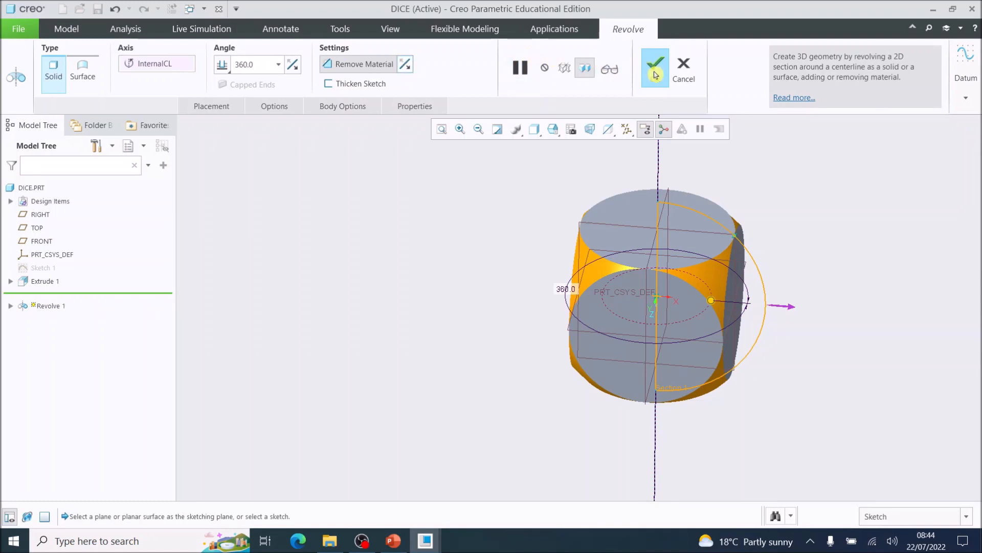
{"action": "left_click", "coordinate": [657, 74]}
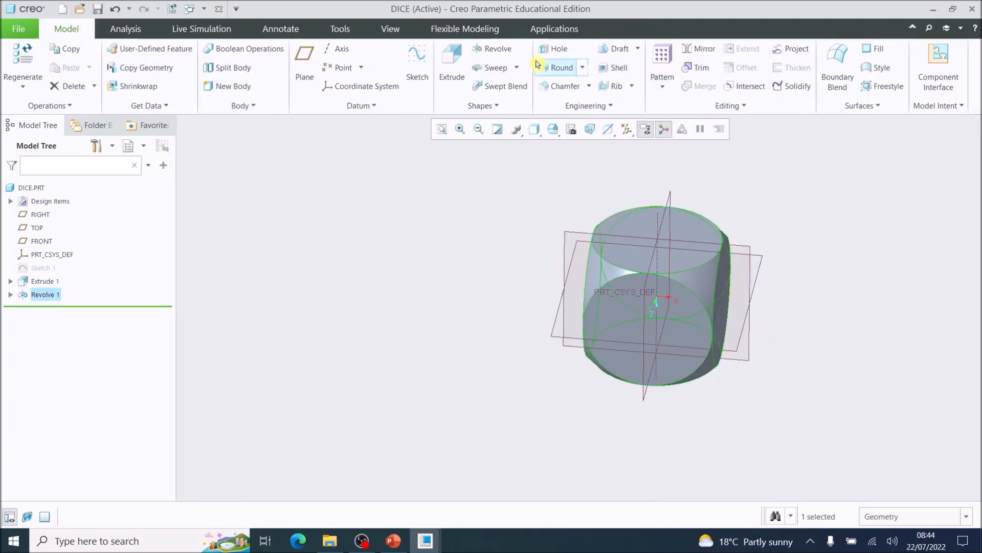
- Save the DICE part in the Creo Recordings folder
{"action": "left_click", "coordinate": [16, 31]}
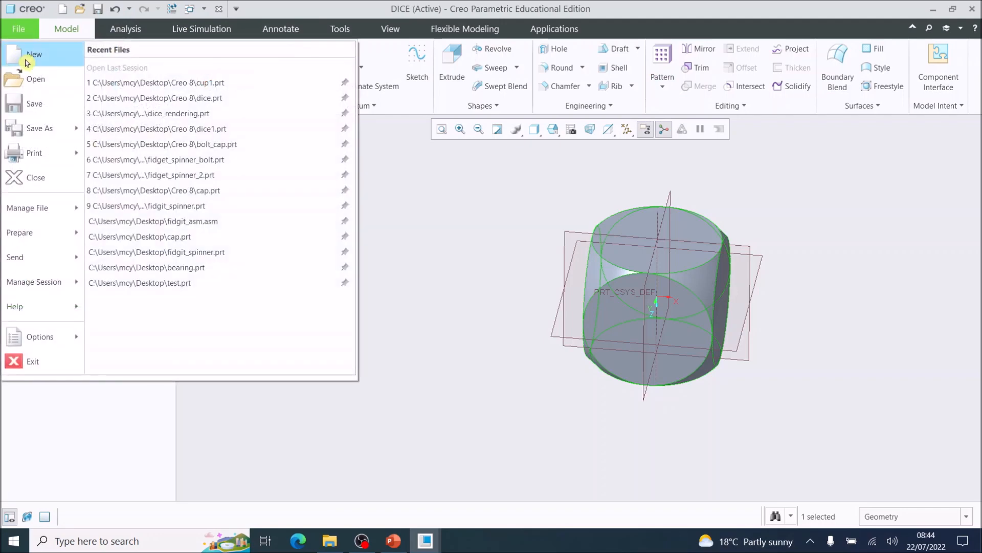
{"action": "left_click", "coordinate": [30, 105]}
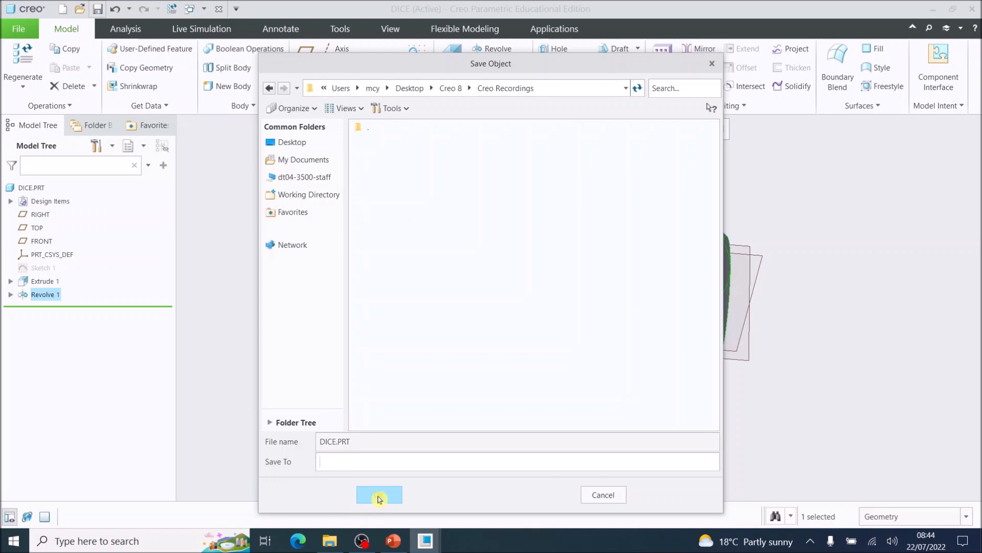
{"action": "left_click", "coordinate": [377, 496]}
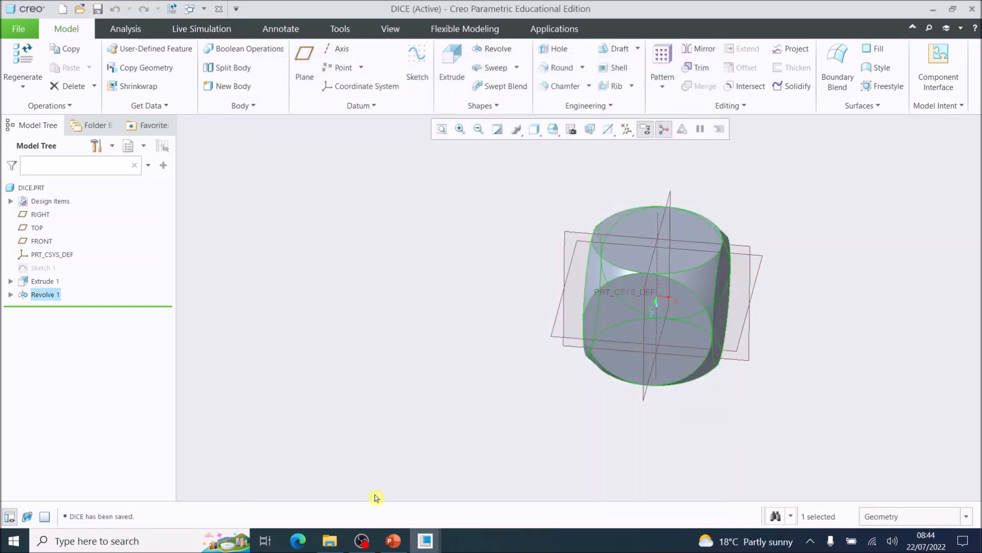
{"action": "left_click", "coordinate": [441, 129]}
{"action": "scroll", "coordinate": [625, 278], "scroll_direction": "up", "scroll_amount": 3}
{"action": "mouse_move", "coordinate": [660, 306]}
{"action": "middle_mouse_down"}
{"action": "mouse_move", "coordinate": [649, 325]}
{"action": "mouse_move", "coordinate": [553, 343]}
{"action": "mouse_move", "coordinate": [465, 250]}
{"action": "mouse_move", "coordinate": [729, 267]}
{"action": "mouse_move", "coordinate": [664, 303]}
{"action": "middle_mouse_up"}
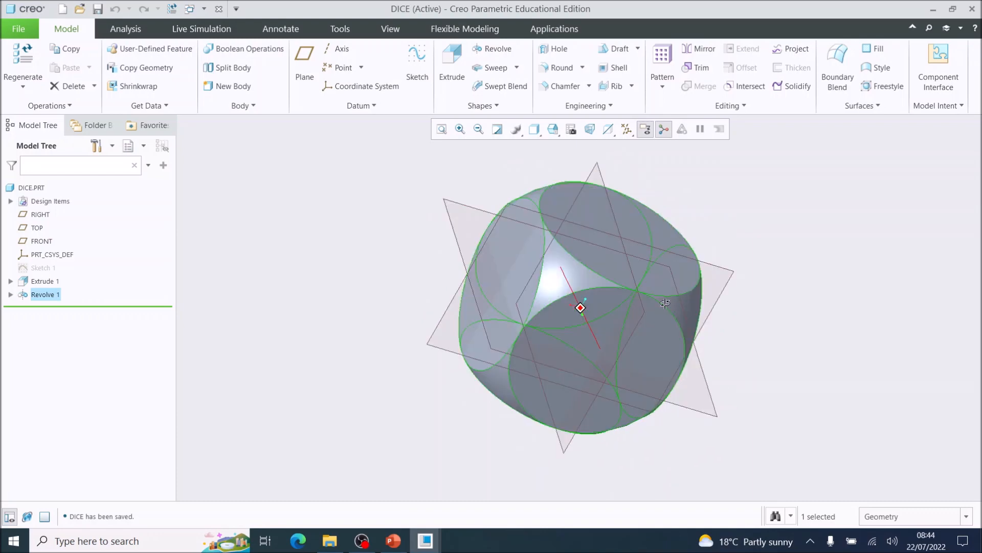
{"action": "middle_click_drag", "start_coordinate": [665, 303], "coordinate": [574, 219]}
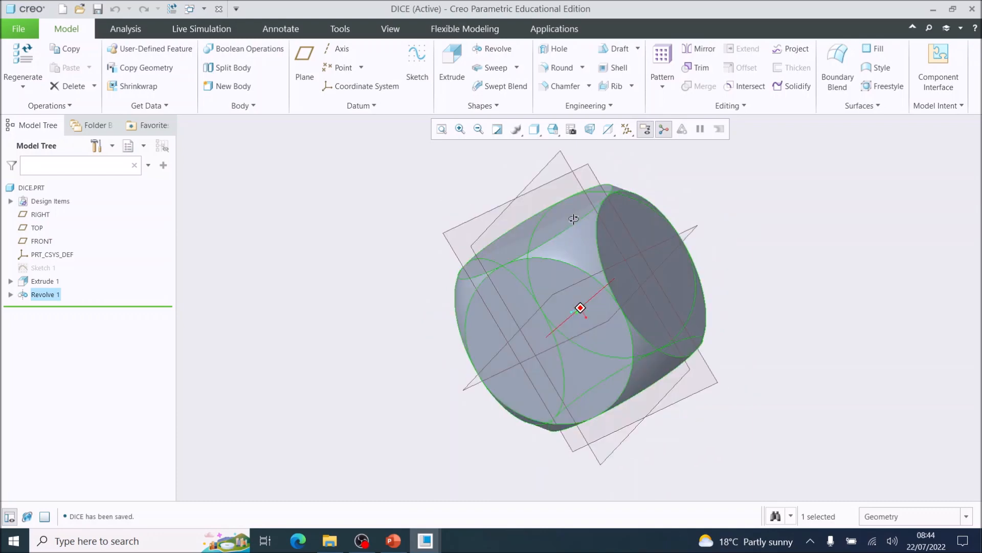